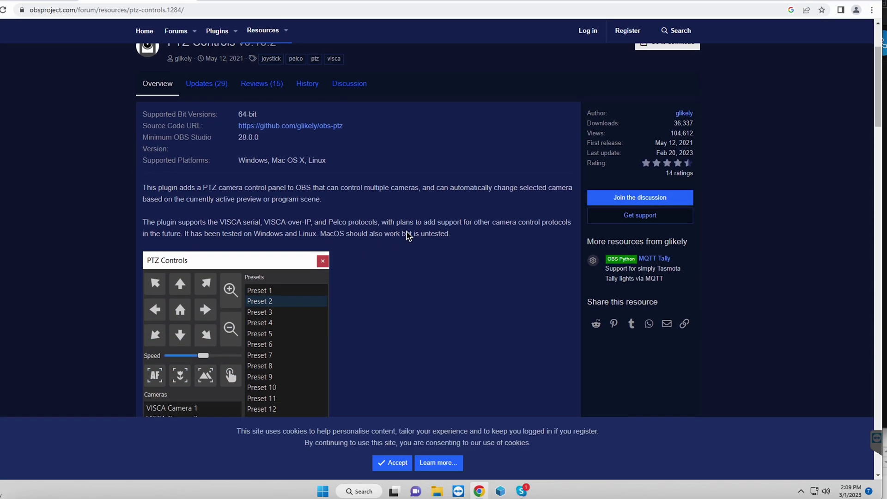
scroll(406, 231, "up", 5)
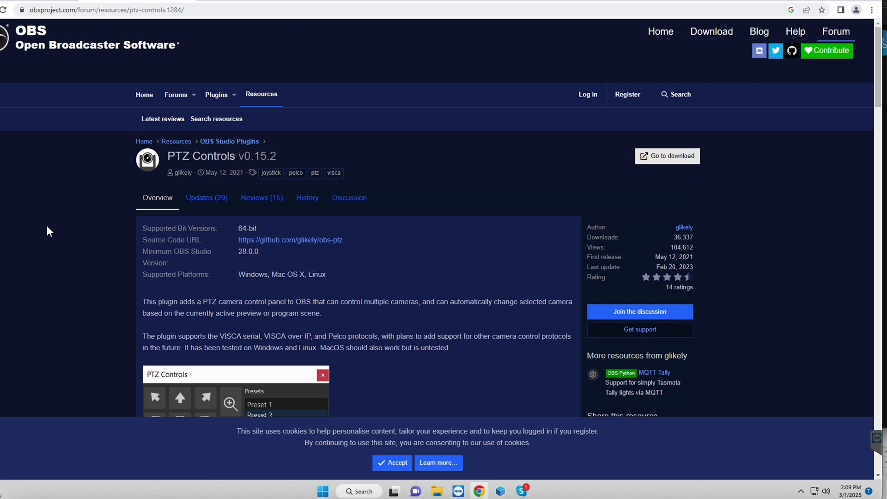
scroll(47, 226, "down", 3)
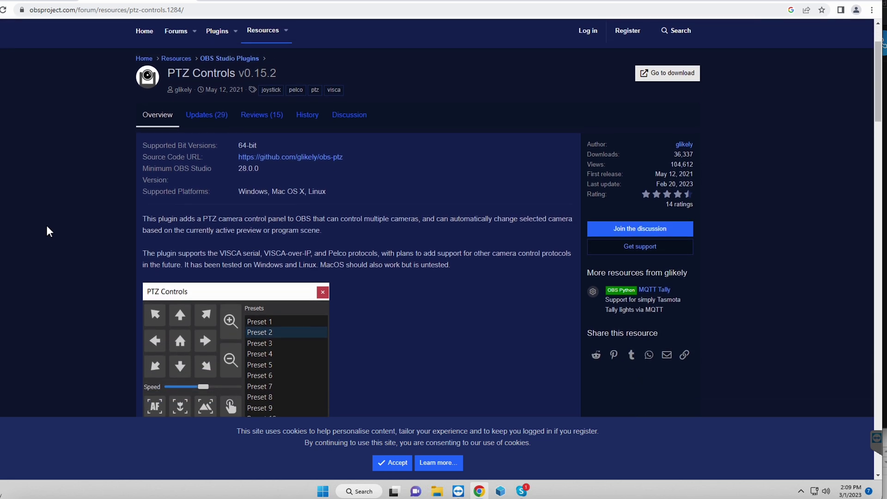
scroll(48, 226, "down", 6)
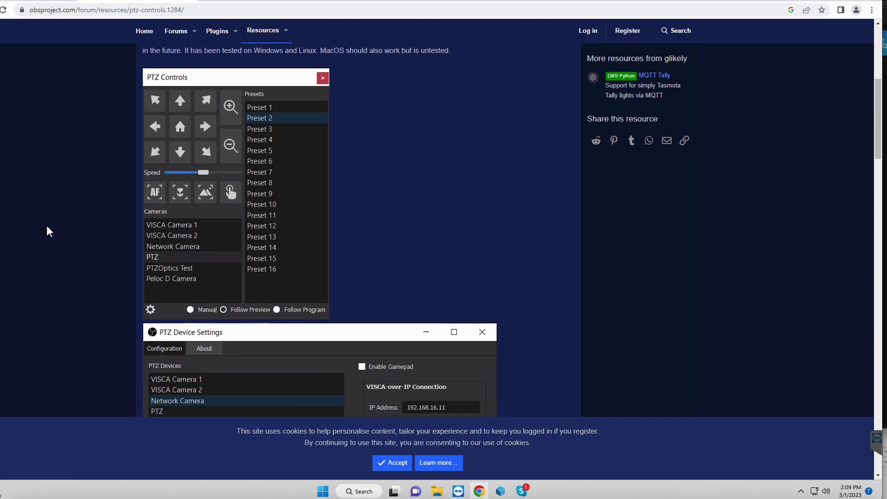
scroll(46, 227, "down", 2)
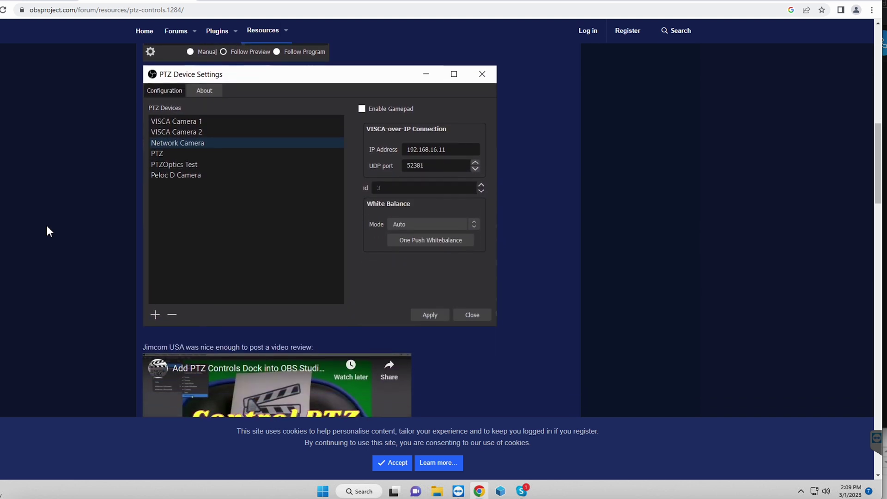
scroll(47, 227, "up", 3)
scroll(47, 227, "up", 9)
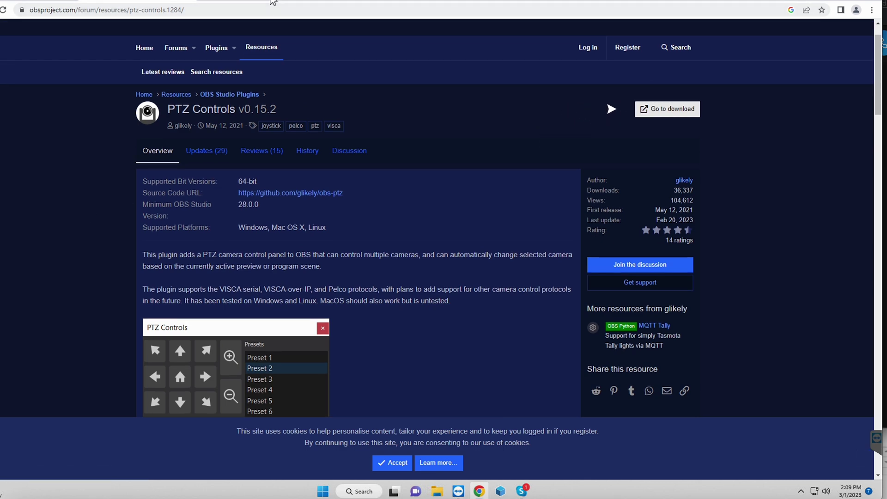
left_click(668, 108)
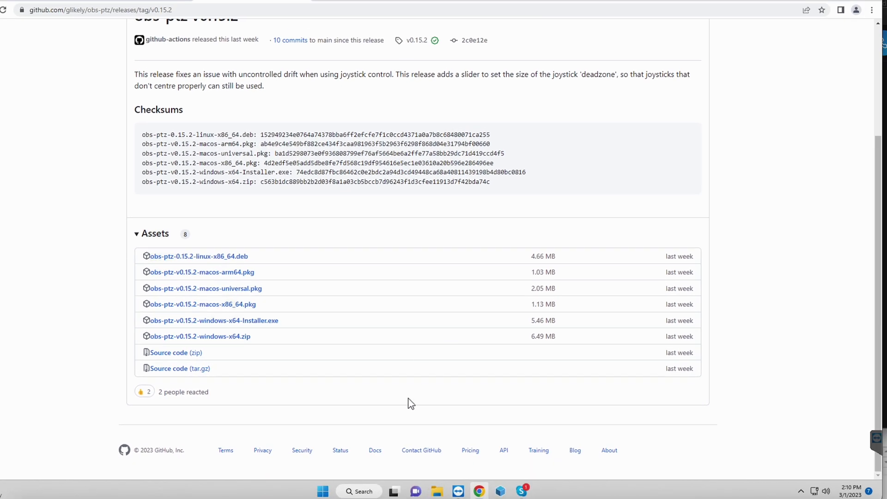
- Open Windows Search over the obs-ptz v0.15.2 GitHub release page
left_click(369, 492)
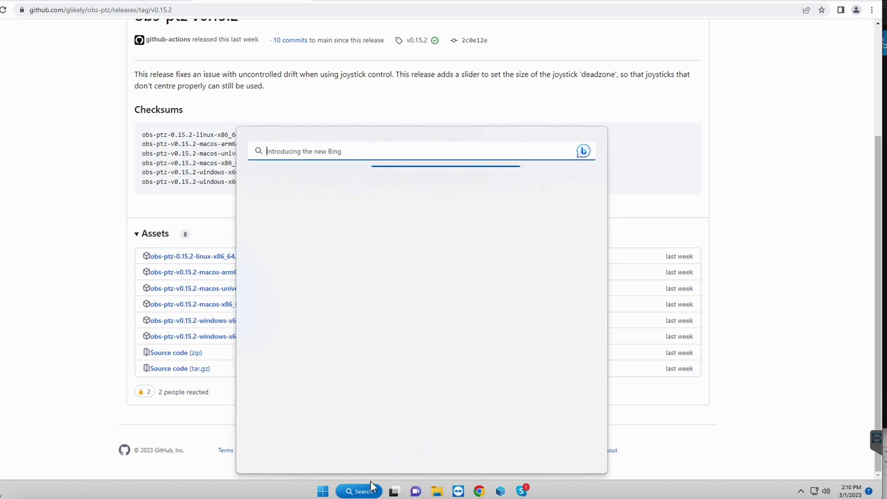
- Search for 'obs' and launch OBS Studio (64bit) from the best match
type("obs")
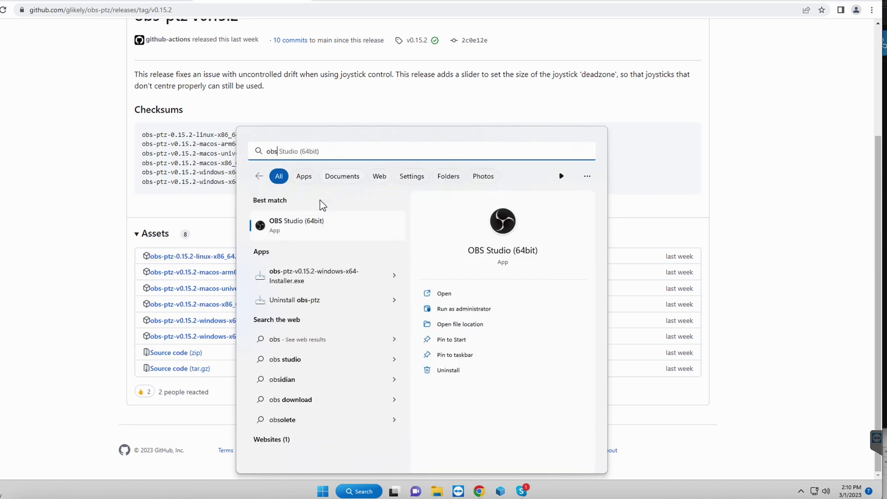
left_click(315, 221)
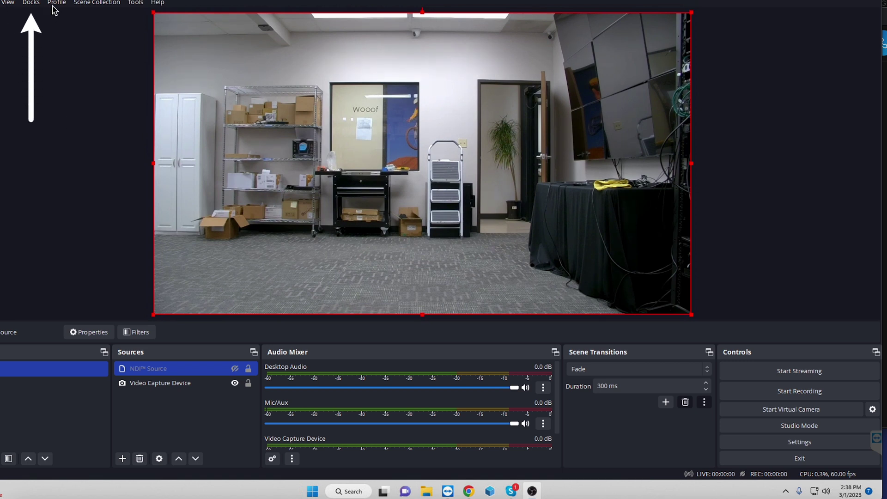
- Show the PTZ Controls dock from the Docks menu and move it to the preview's right side
left_click(37, 5)
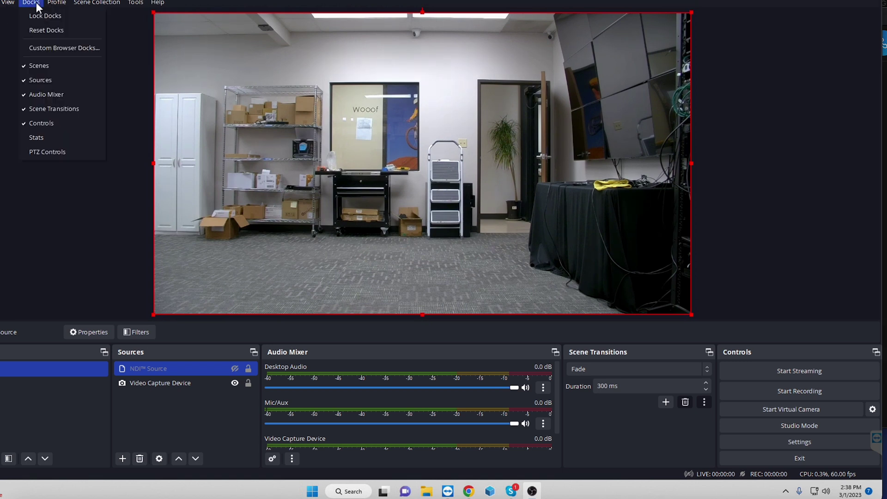
left_click(57, 154)
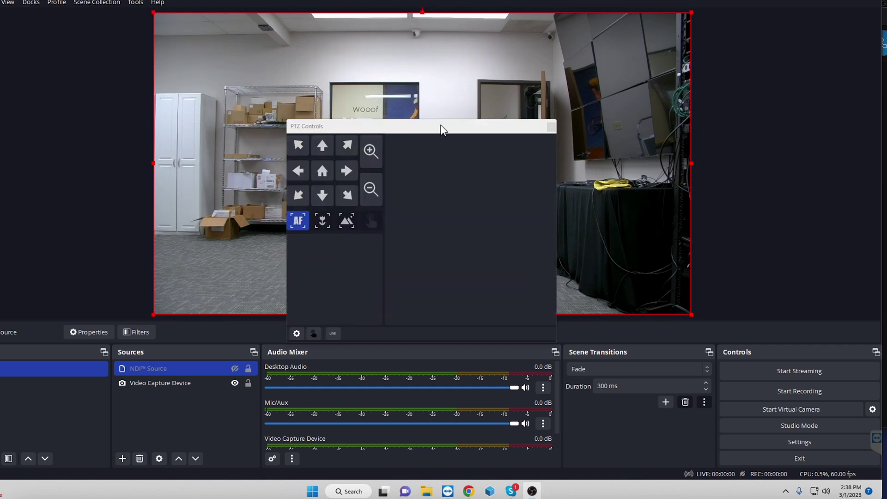
left_click_drag(443, 128, 740, 85)
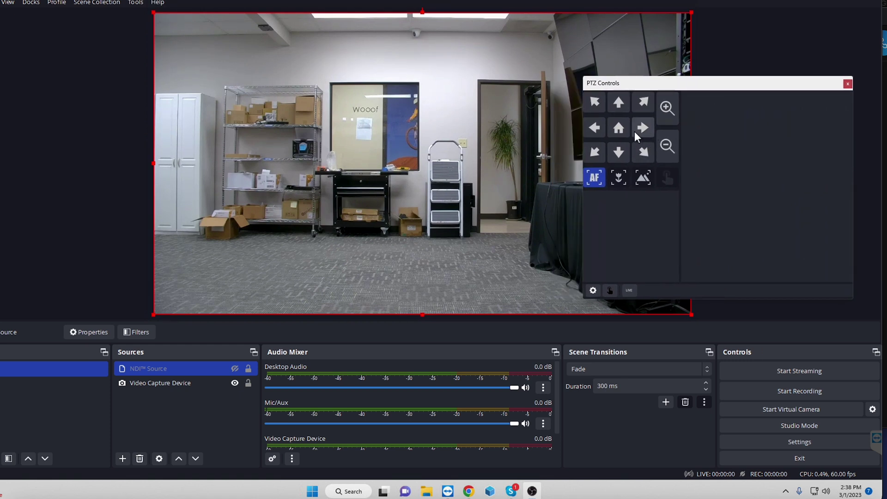
- Add a VISCA (TCP) camera on port 5678 and set its Source to NDI™ Source
left_click(594, 289)
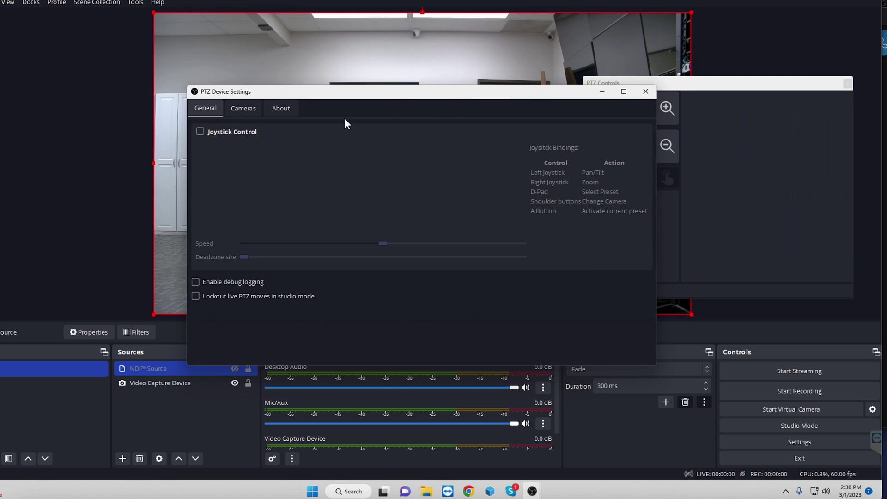
left_click(237, 103)
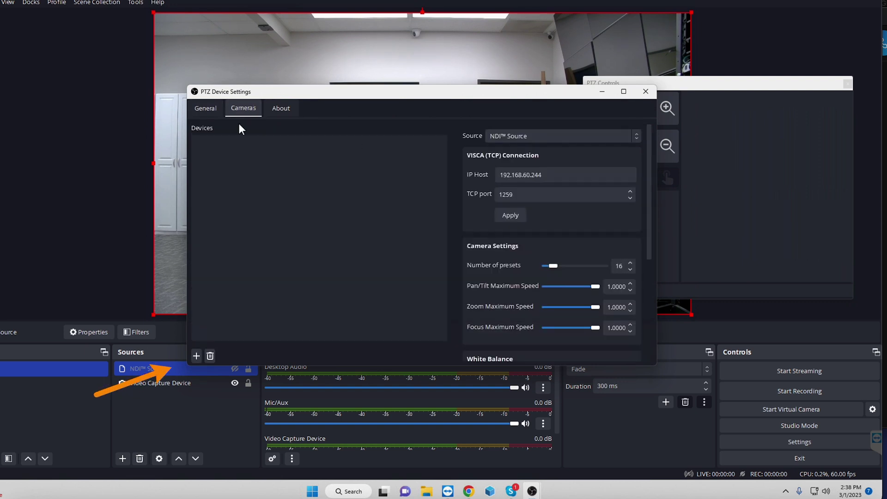
left_click(197, 356)
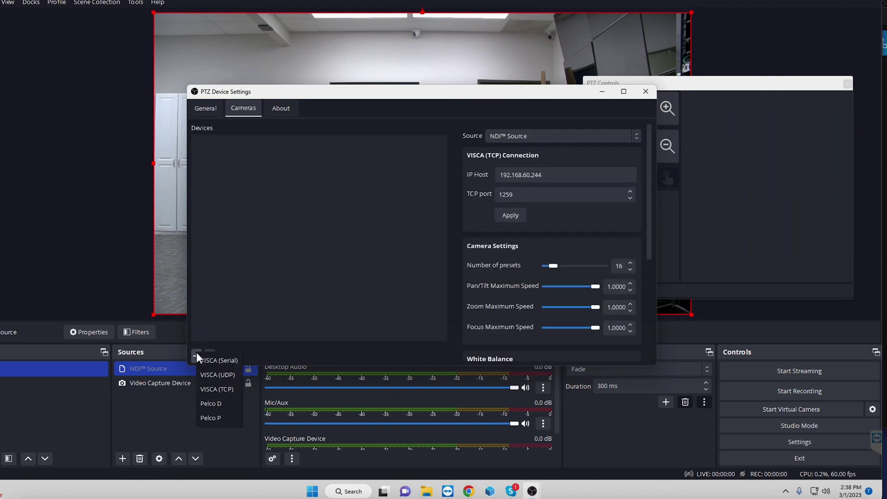
left_click(219, 390)
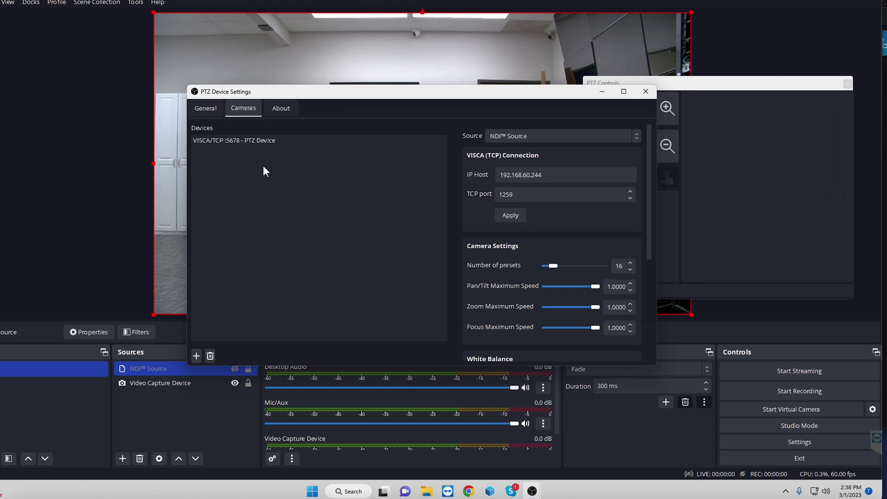
left_click(271, 141)
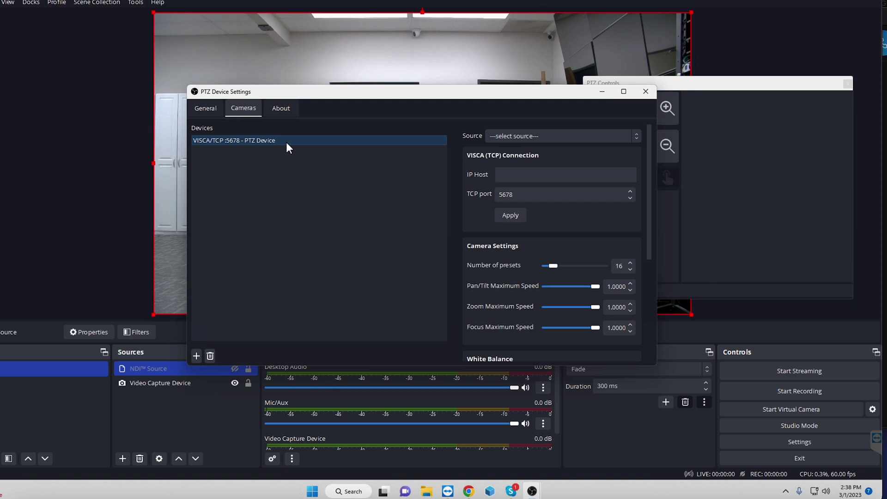
left_click(550, 135)
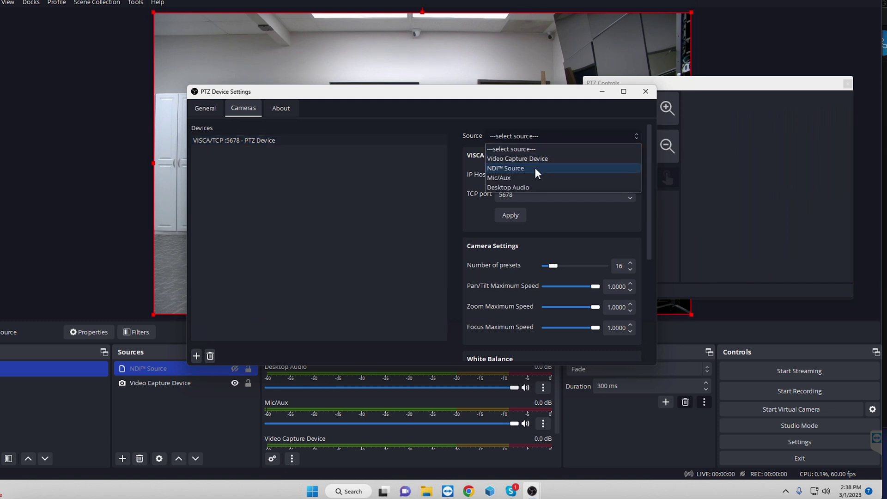
left_click(535, 169)
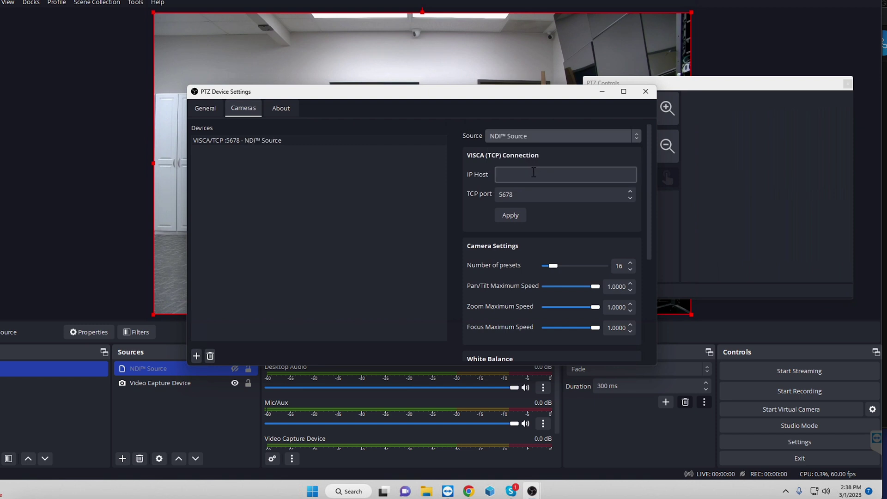
- Begin the IP Host as 192.168. and switch to the camera's web page in Chrome
left_click(533, 172)
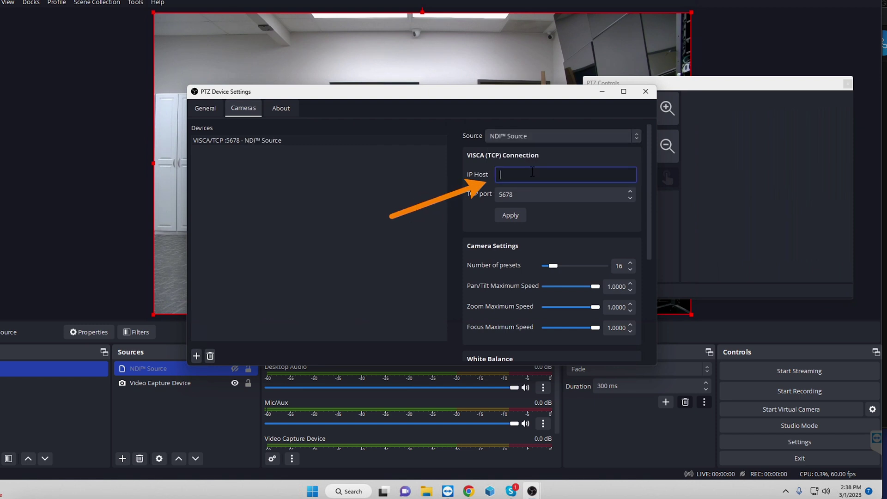
type("192.168.")
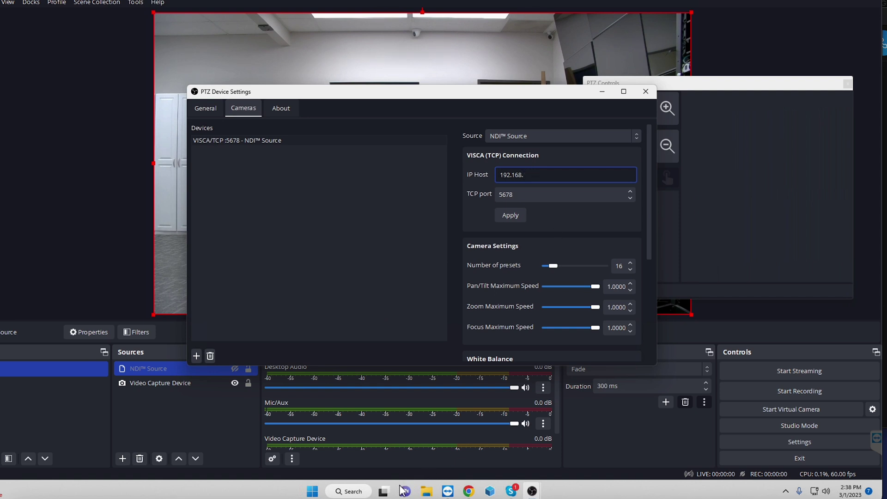
left_click(468, 492)
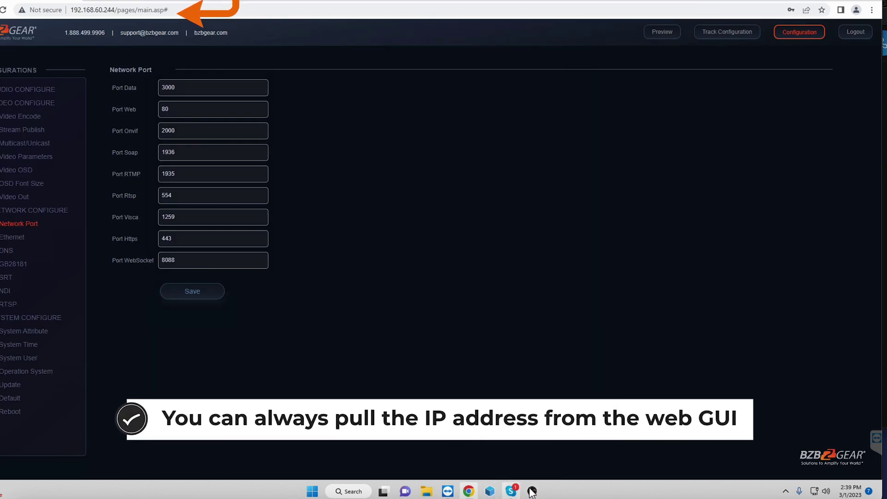
- Complete the IP Host as 192.168.60.244, apply it and close PTZ Device Settings
mouse_move(532, 493)
left_click(552, 444)
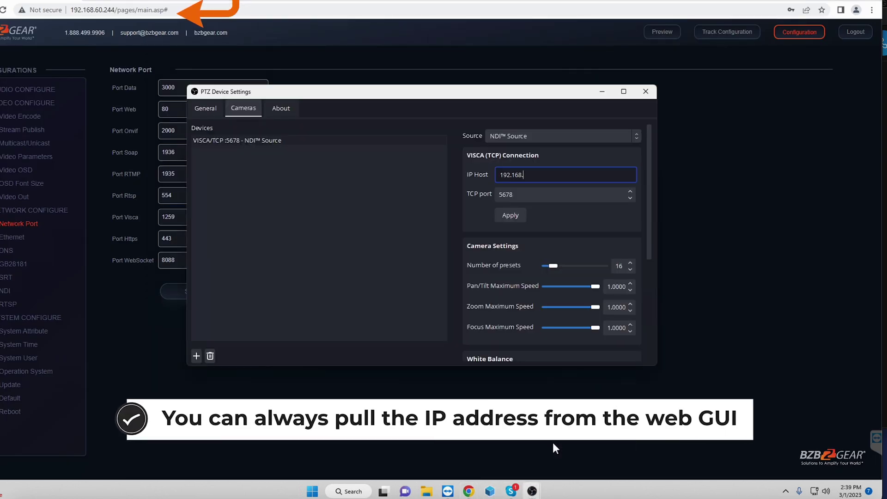
type("60")
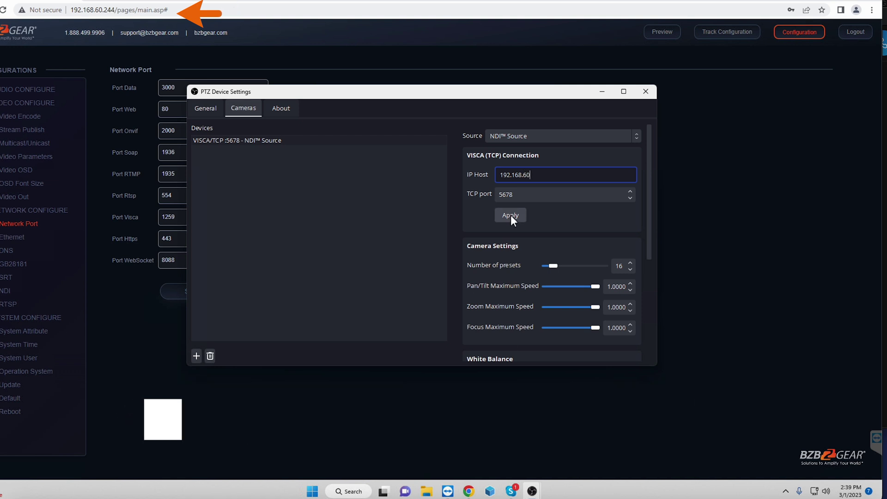
type(".244")
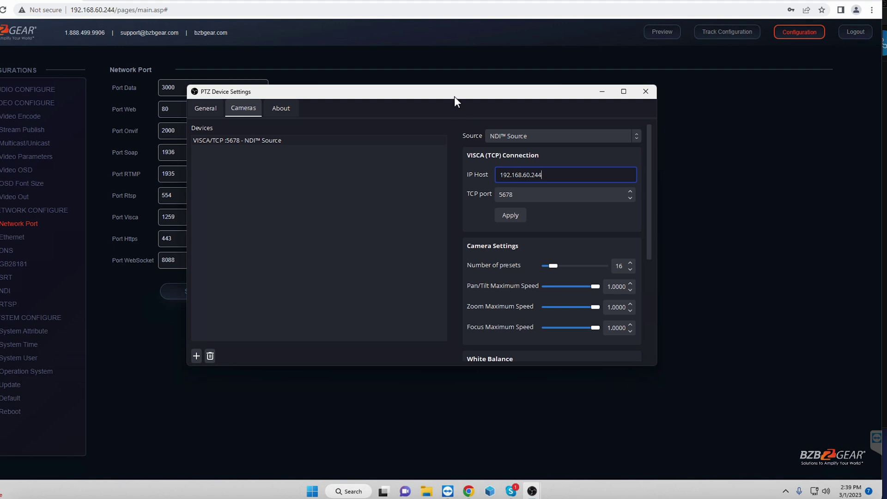
left_click_drag(454, 96, 586, 82)
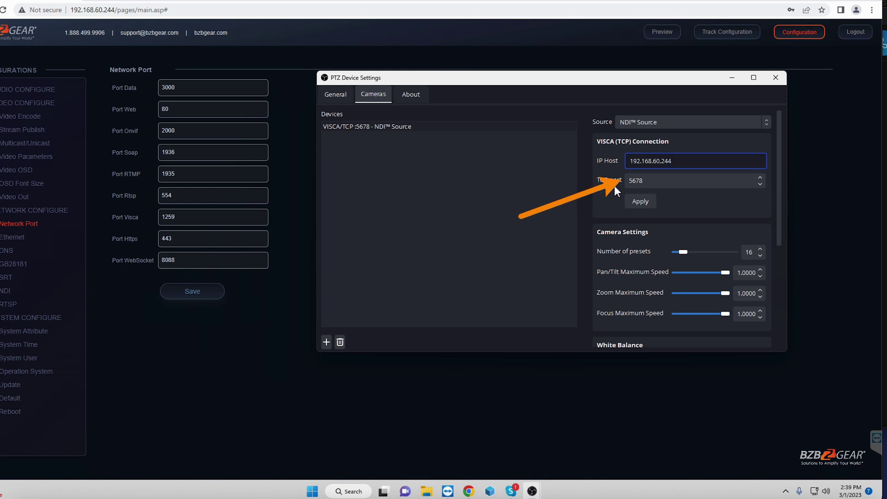
left_click(631, 199)
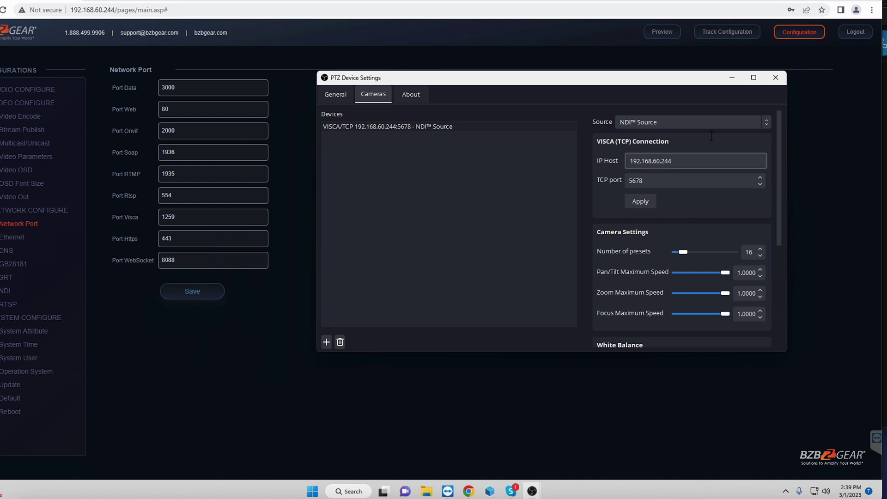
left_click(775, 81)
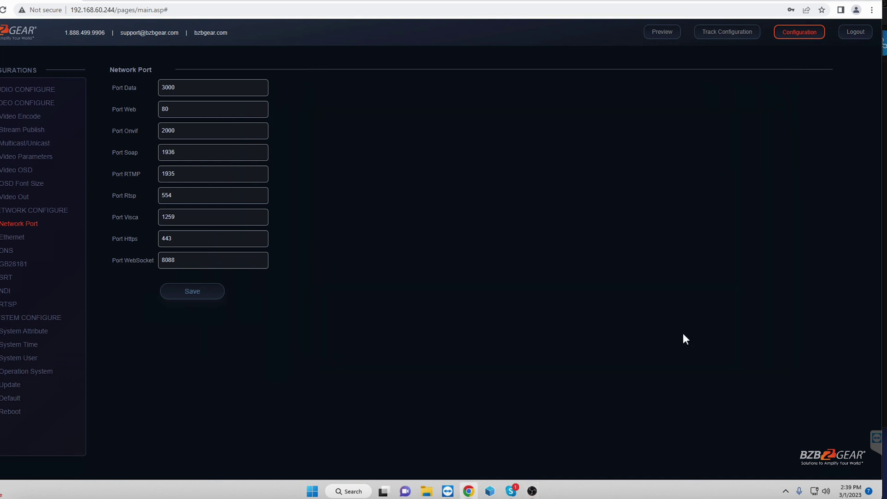
left_click(532, 491)
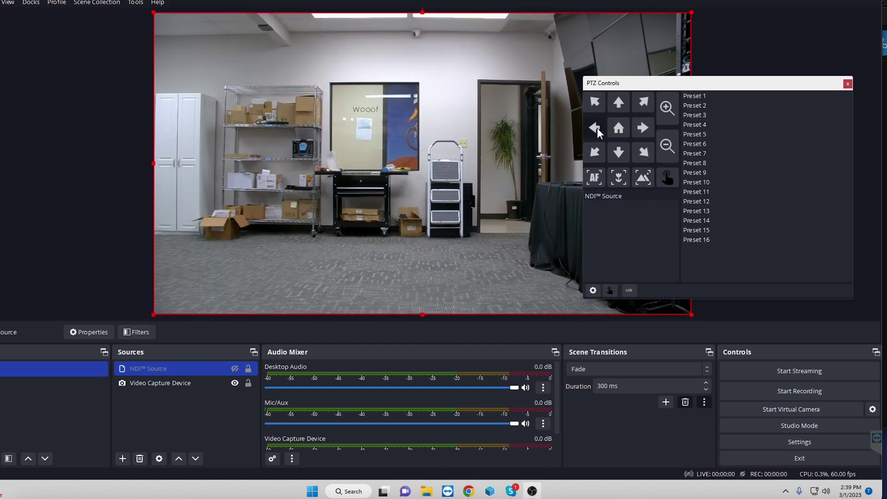
- Open the NDI™ Source camera's PTZ Device Settings and select its TCP port 5678
left_click(591, 290)
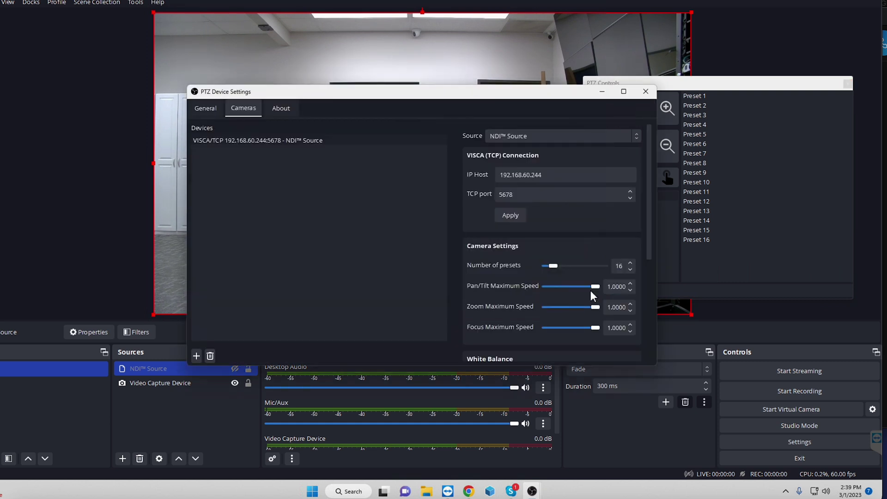
left_click(556, 196)
- Show the camera's Network Port web page with VISCA port 1259
left_click(468, 490)
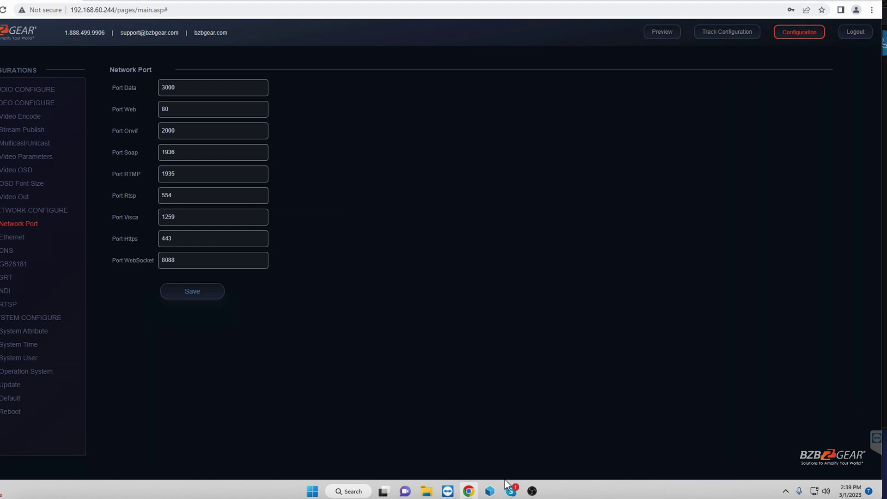
- Set the device's TCP port to 1259 (192.168.60.244:1259), apply, and close the dialog
mouse_move(534, 493)
left_click(557, 461)
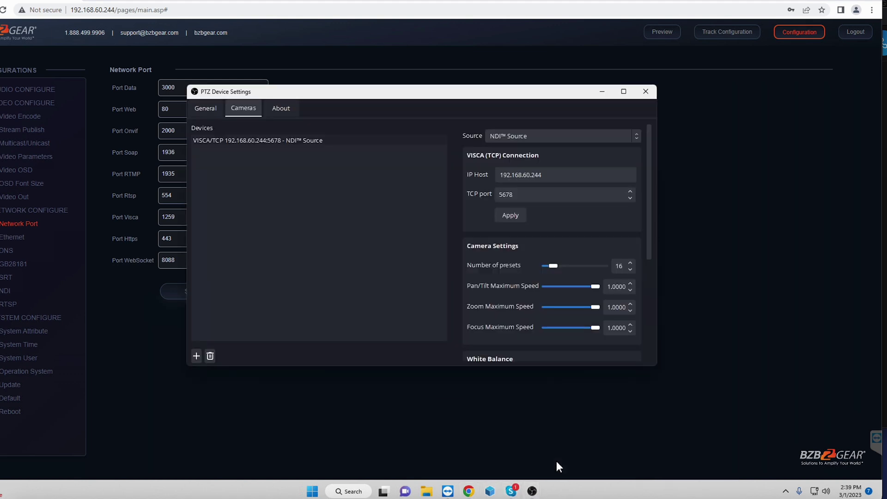
left_click_drag(484, 98, 592, 89)
left_click(645, 185)
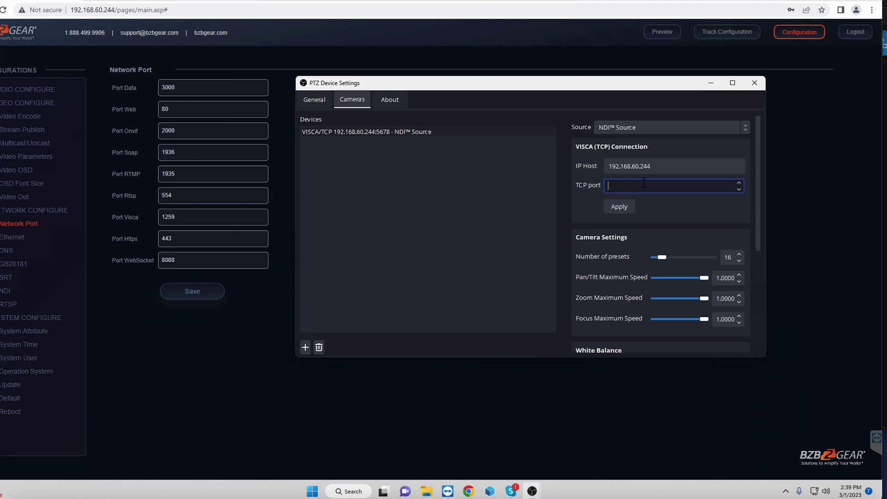
type("1259")
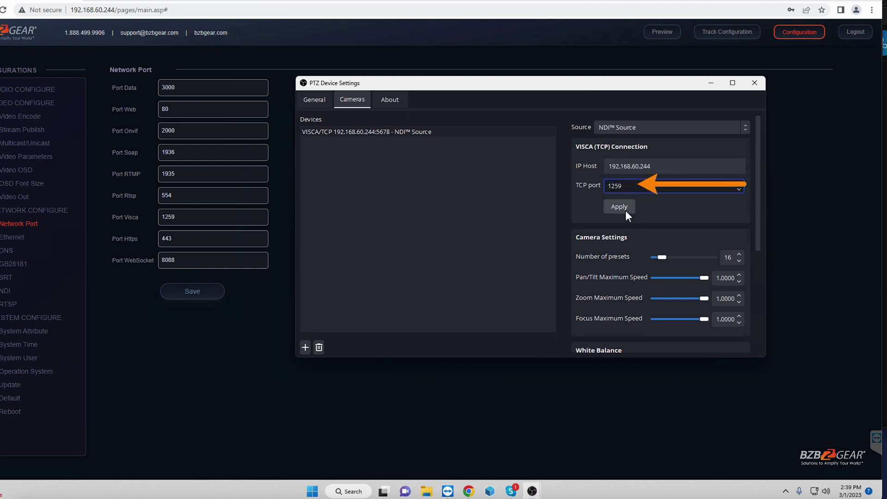
left_click(626, 208)
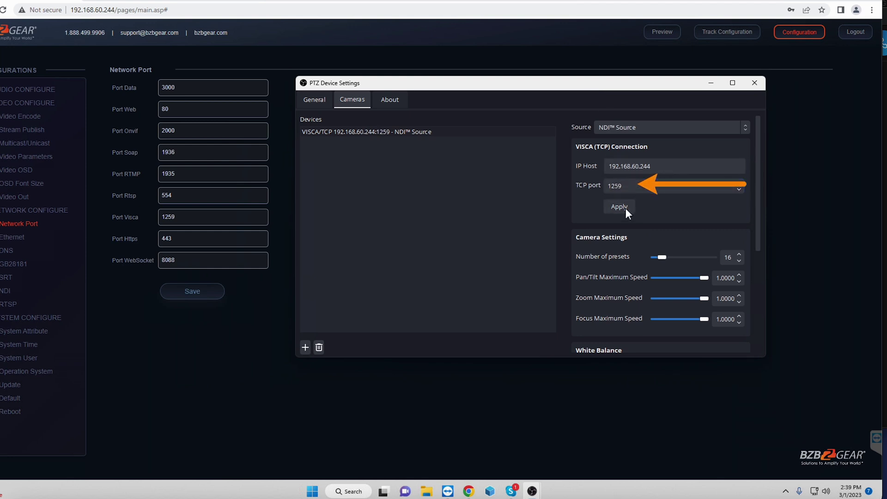
left_click(755, 82)
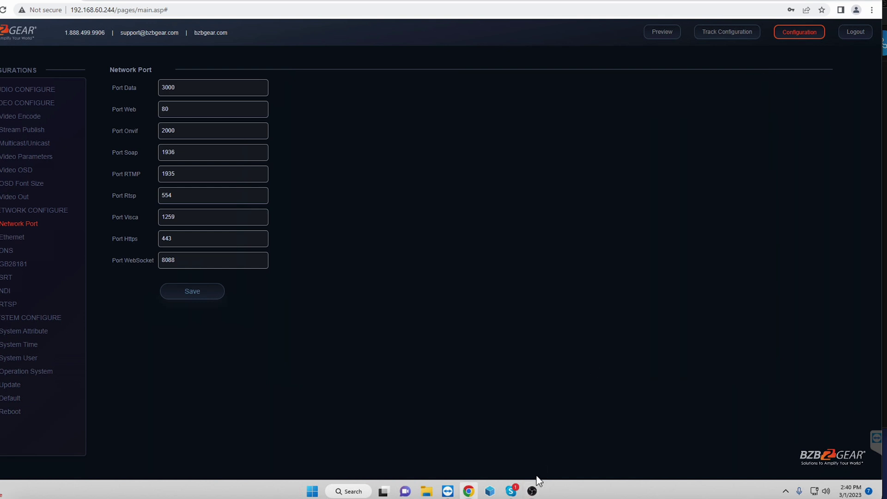
- Control NDI™ Source: zoom in, pan left and tilt up to frame the BZBGEAR box
left_click(532, 491)
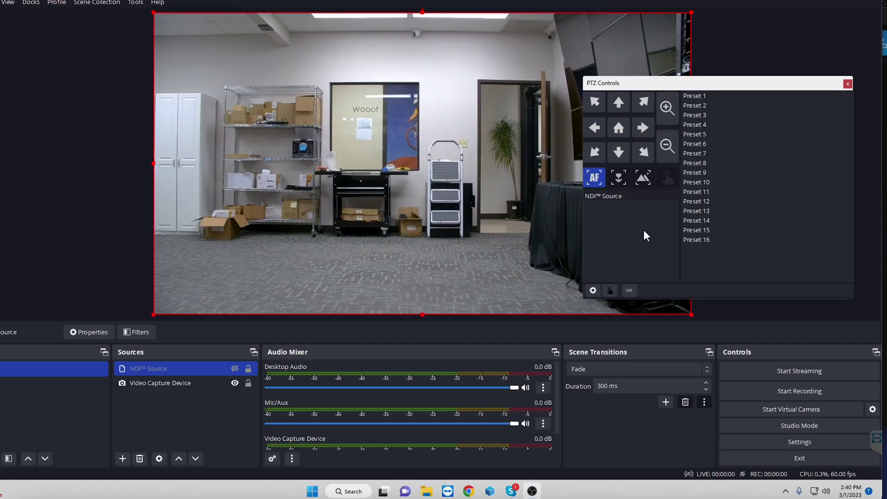
left_click(610, 195)
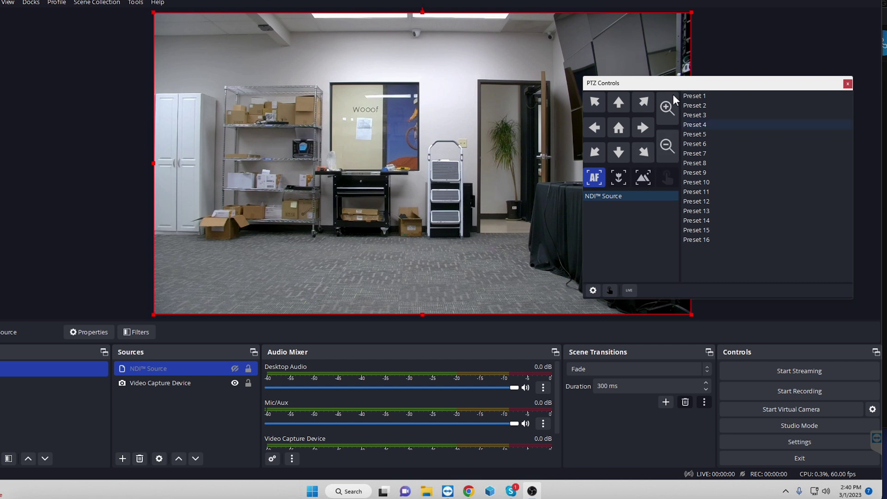
left_click_drag(662, 87, 777, 56)
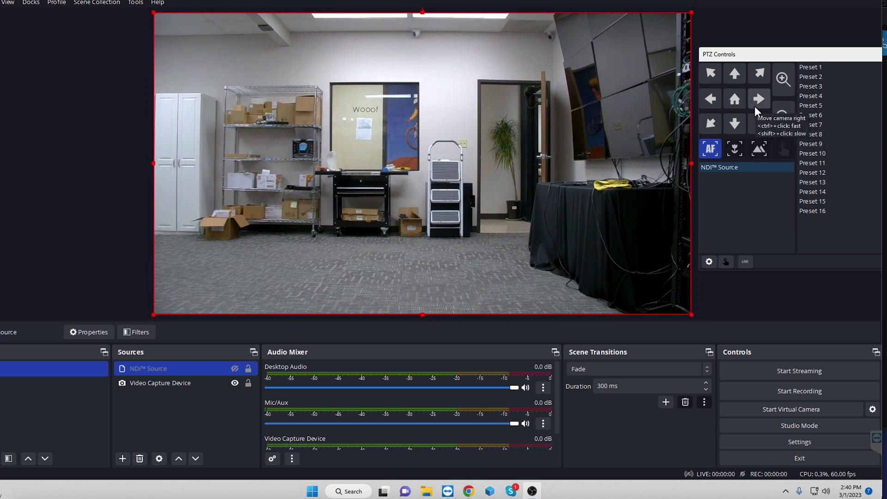
left_click(783, 78)
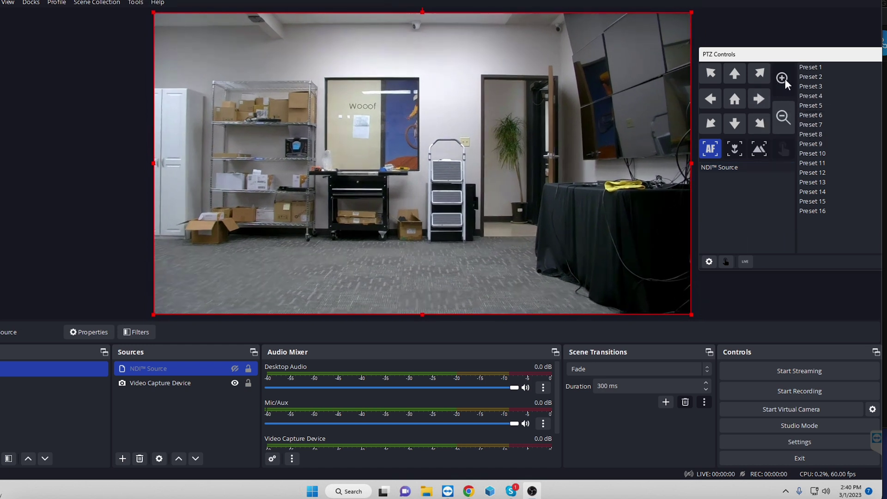
left_click(757, 96)
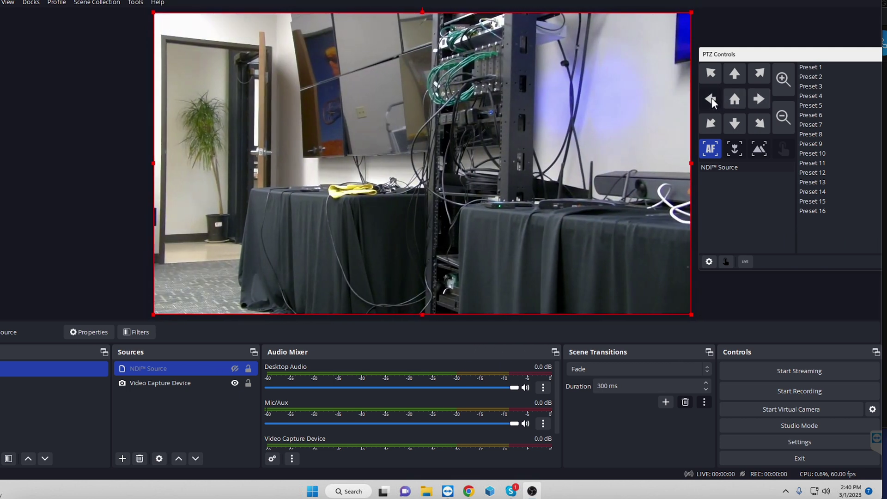
left_click(712, 99)
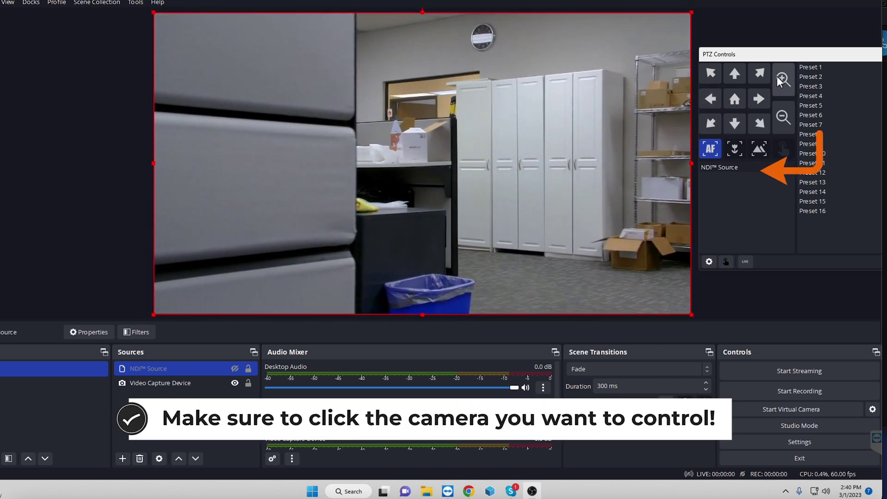
left_click(778, 77)
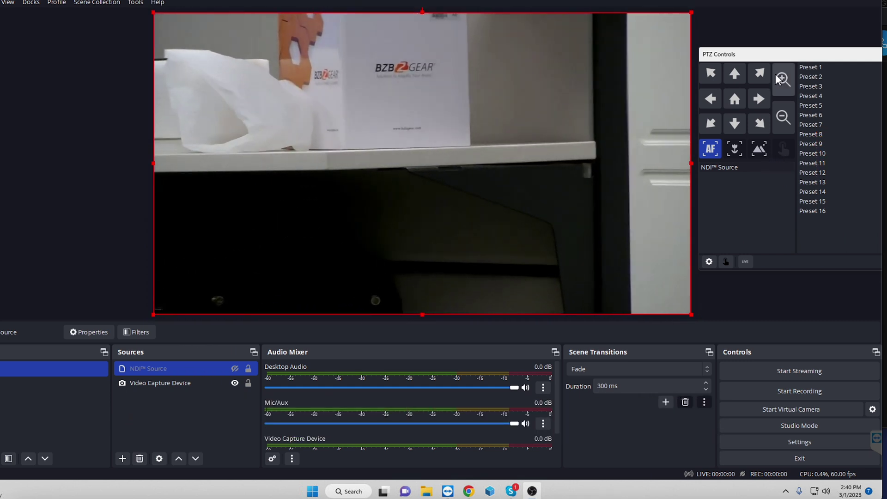
left_click(736, 68)
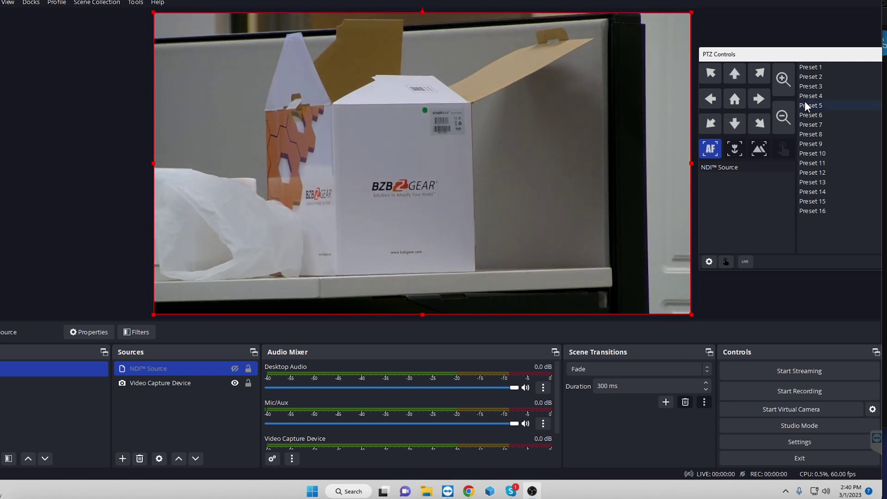
- Save the BZBGEAR box framing as Preset 1, then send the camera home
right_click(816, 67)
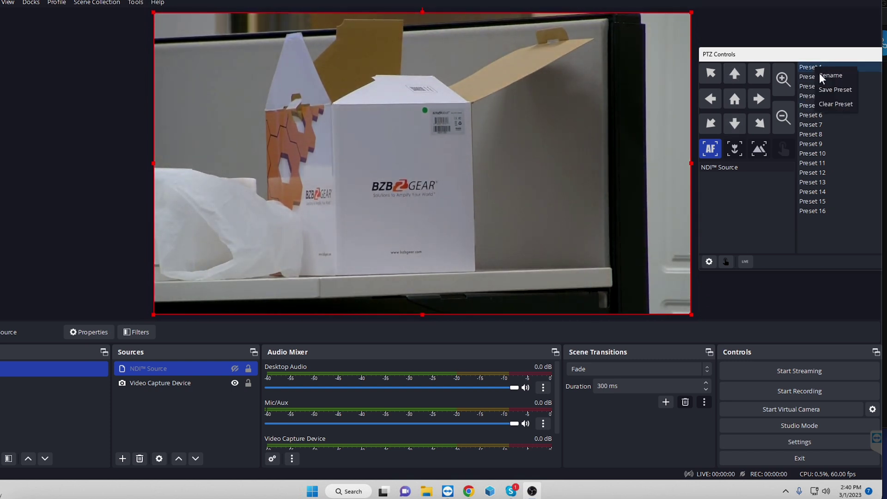
left_click(826, 90)
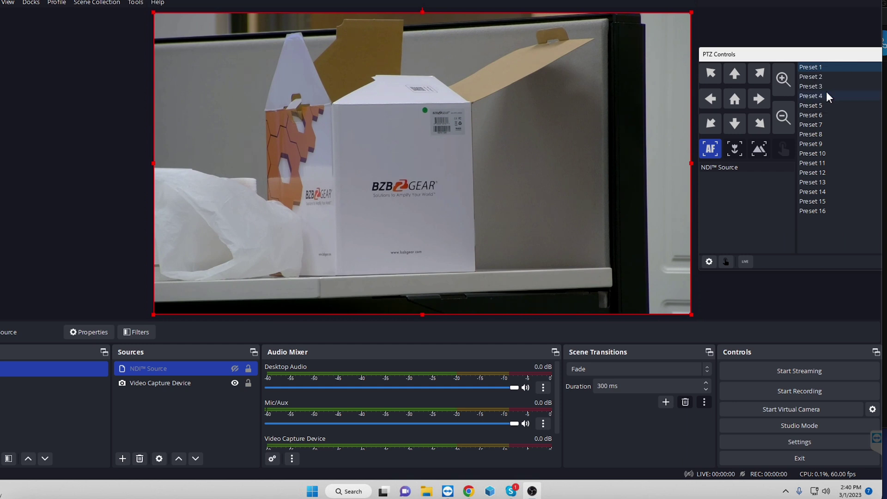
left_click(733, 95)
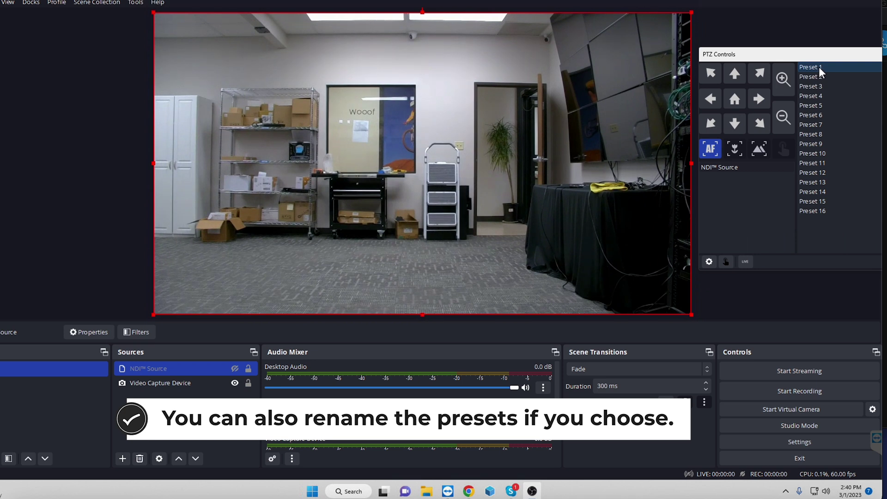
- Recall Preset 1 to confirm the box framing returns, then go back home
right_click(819, 67)
left_click(801, 65)
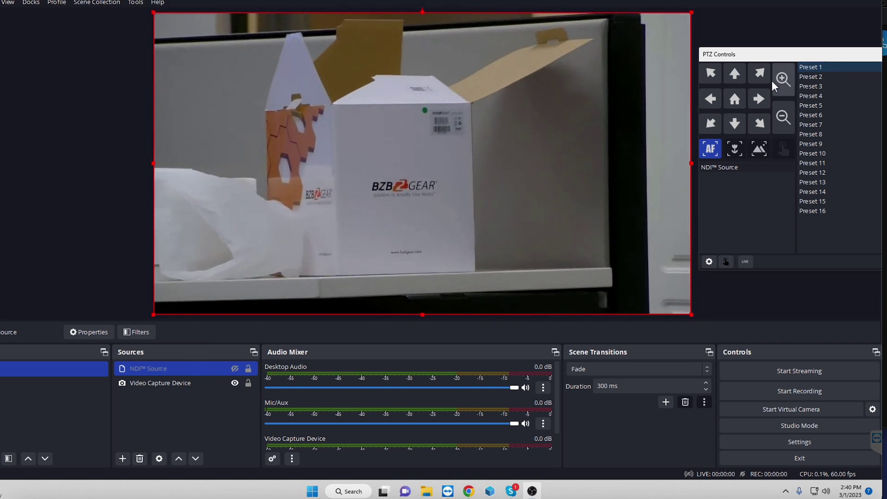
left_click(735, 97)
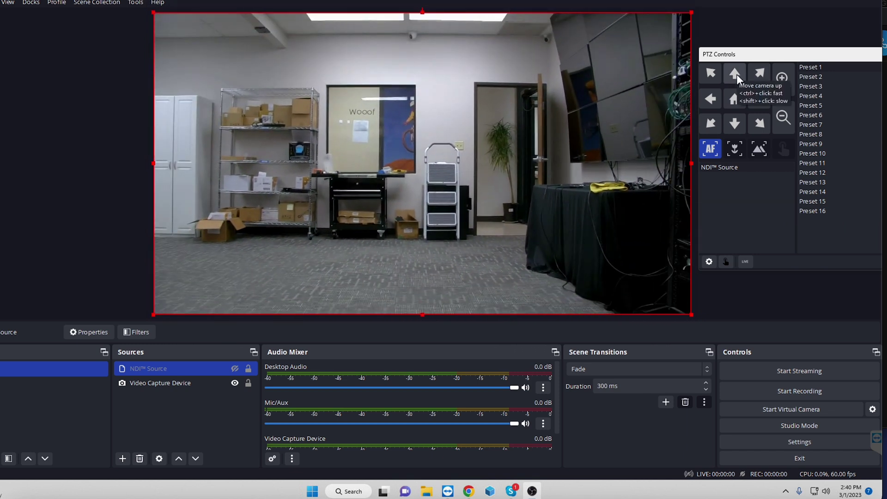
- Pan left, tilt up and zoom in to frame the wall clock, and save it as Preset 2
left_click(710, 97)
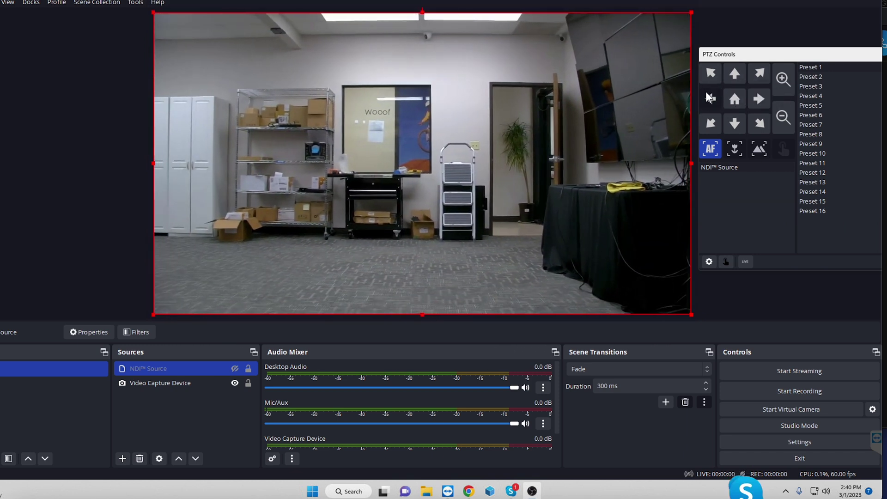
left_click(709, 98)
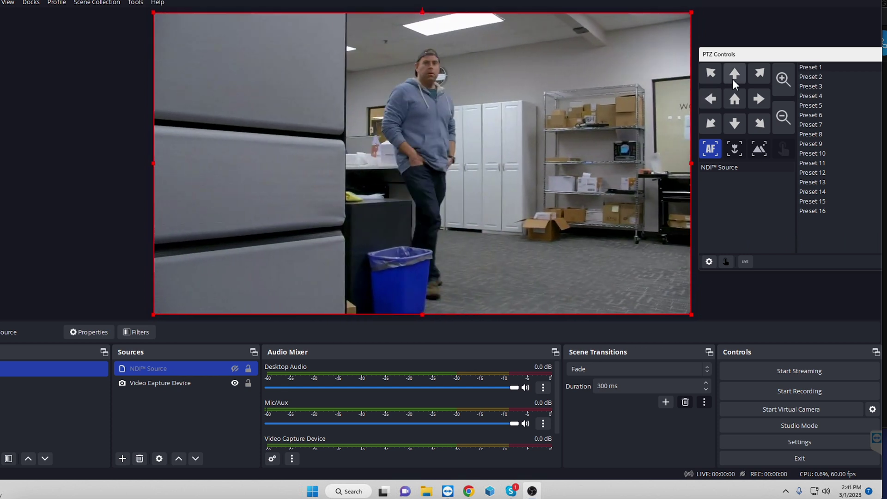
left_click(733, 78)
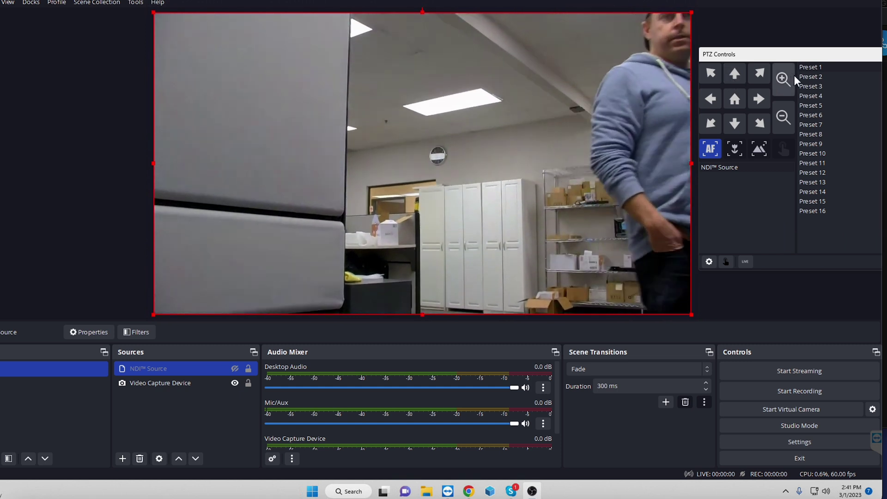
left_click(792, 75)
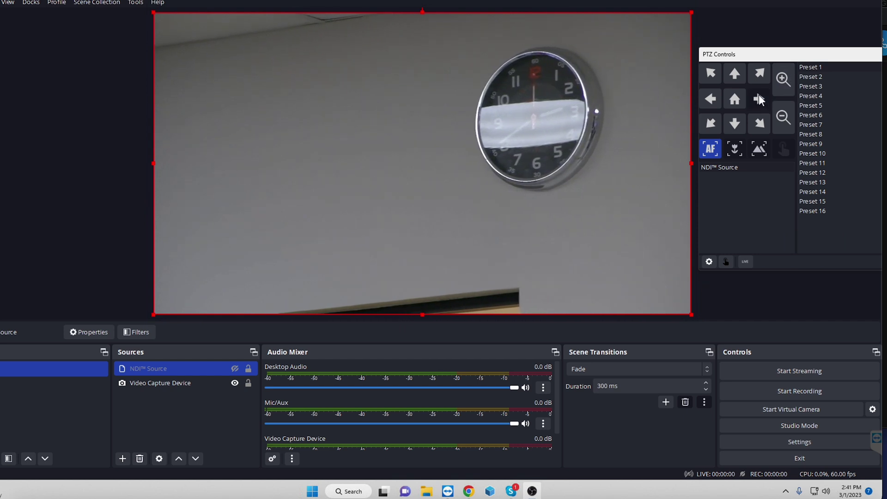
left_click(759, 99)
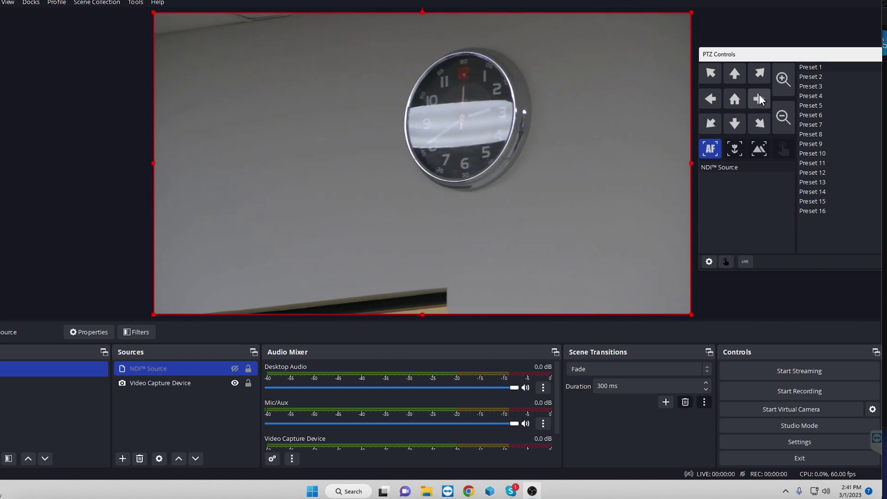
right_click(809, 74)
left_click(822, 96)
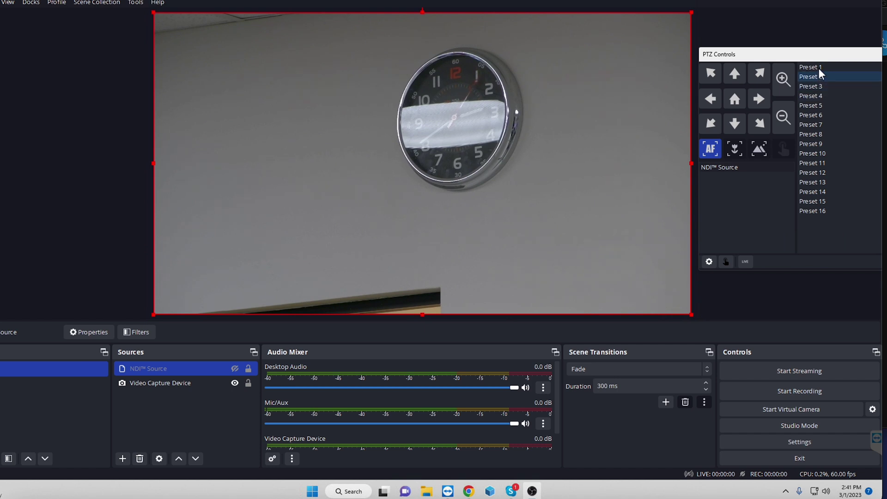
- Switch between Preset 1 and Preset 2 to test them, then return the camera home
left_click(819, 68)
left_click(817, 74)
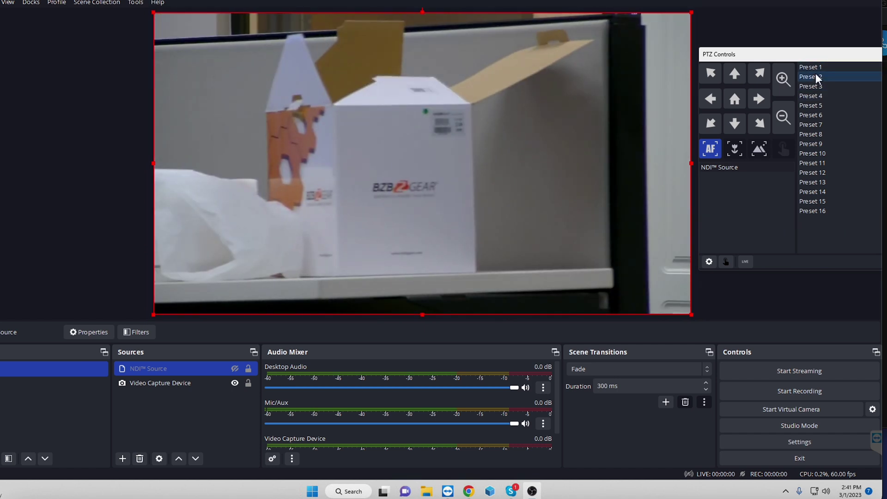
left_click(740, 94)
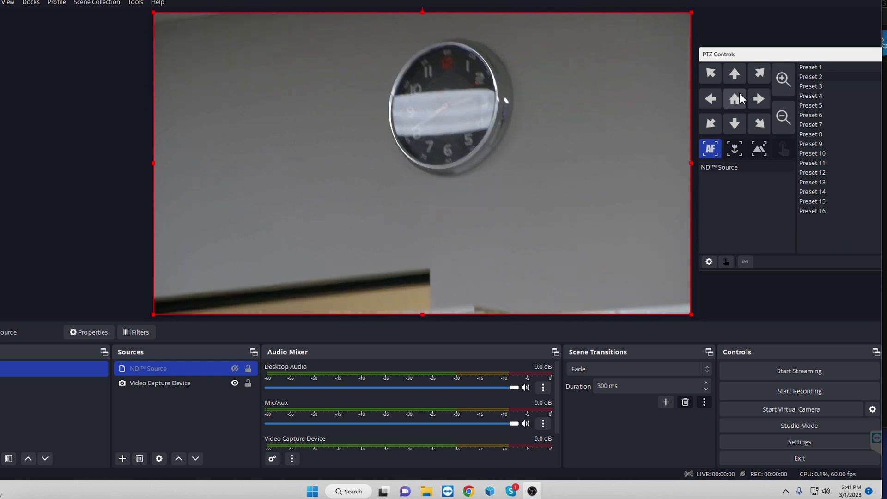